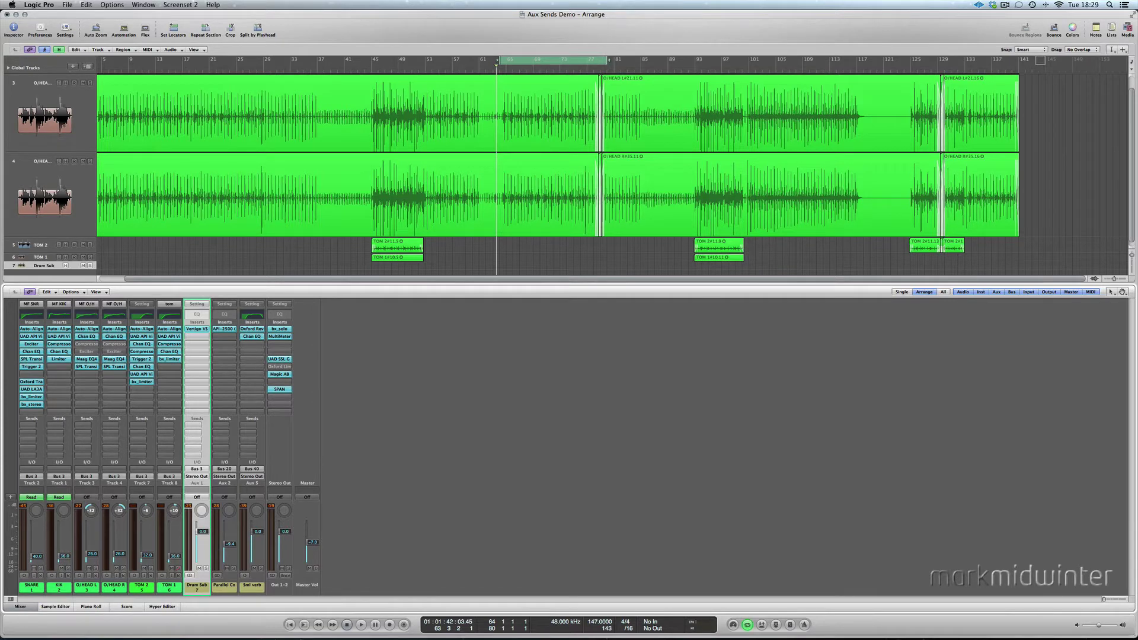
pyautogui.moveTo(202, 530); pyautogui.dragTo(202, 535)
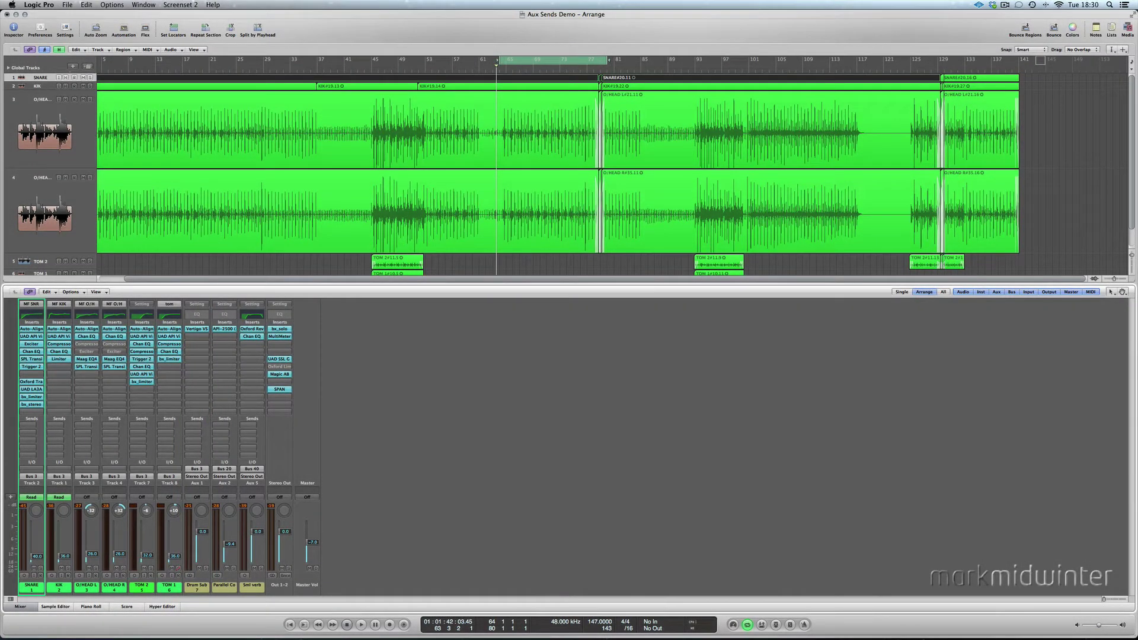
pyautogui.click(32, 425)
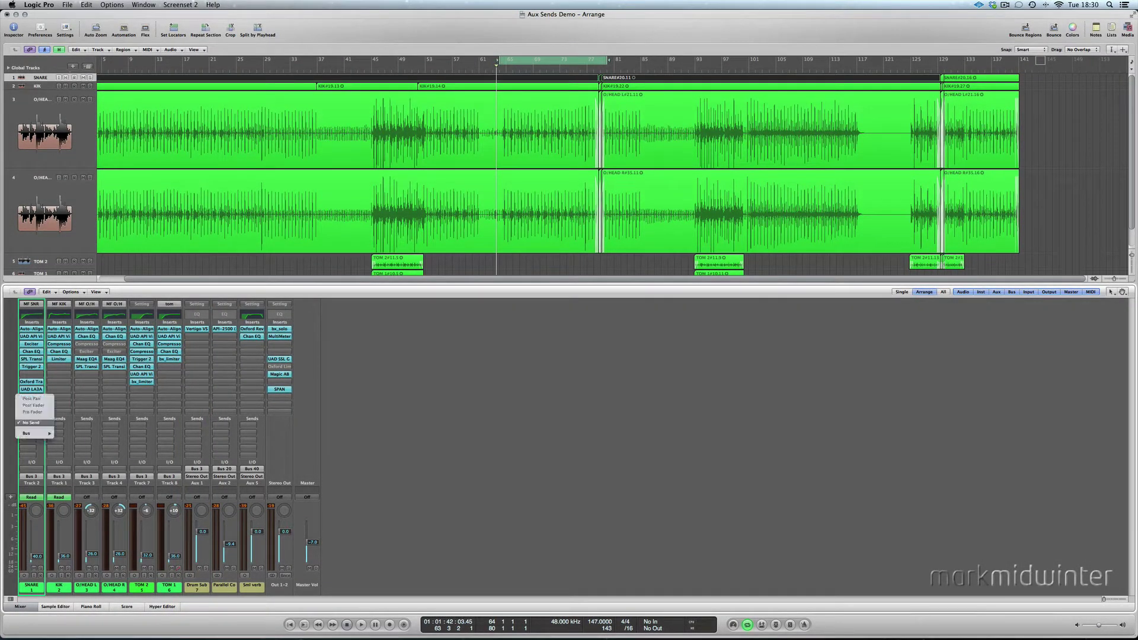
pyautogui.moveTo(27, 433)
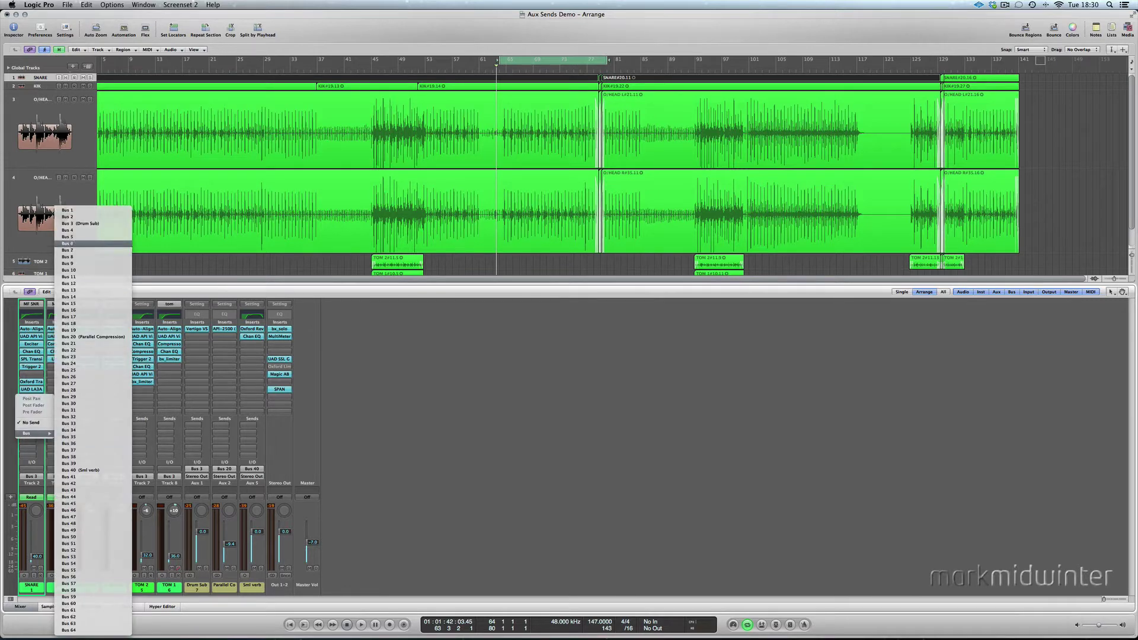
pyautogui.press('Escape')
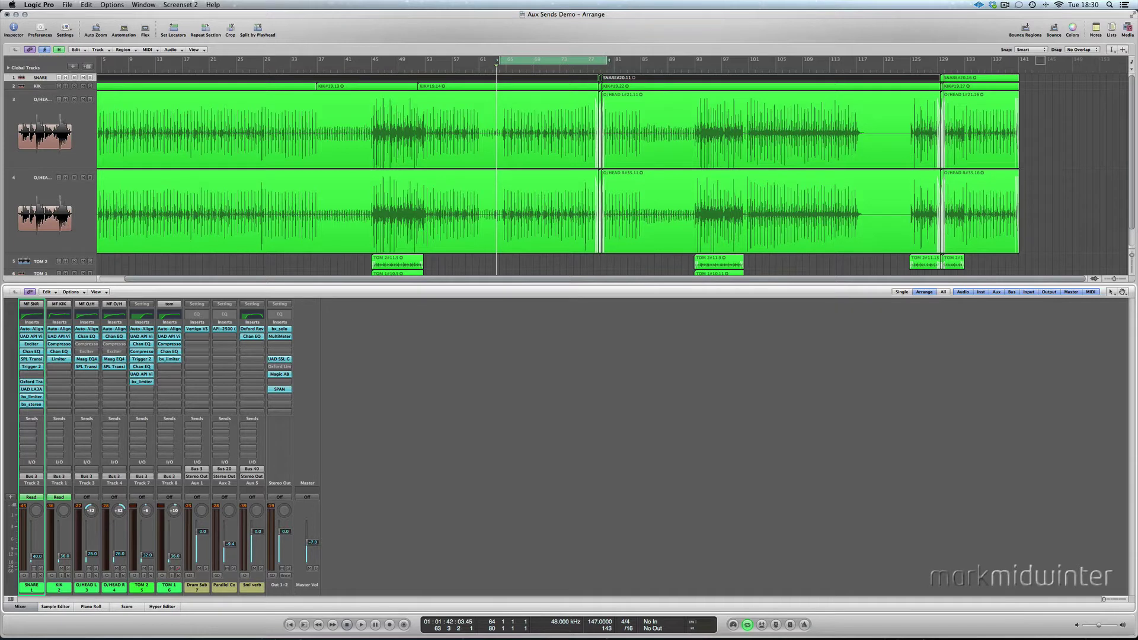
pyautogui.moveTo(227, 589); pyautogui.dragTo(247, 589)
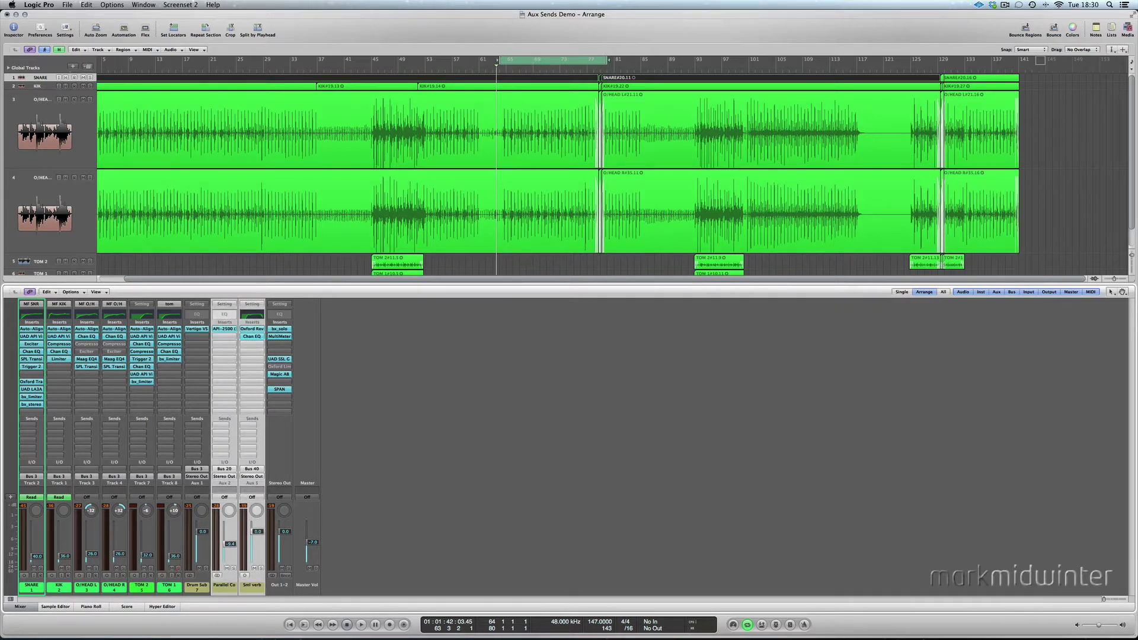
pyautogui.click(379, 504)
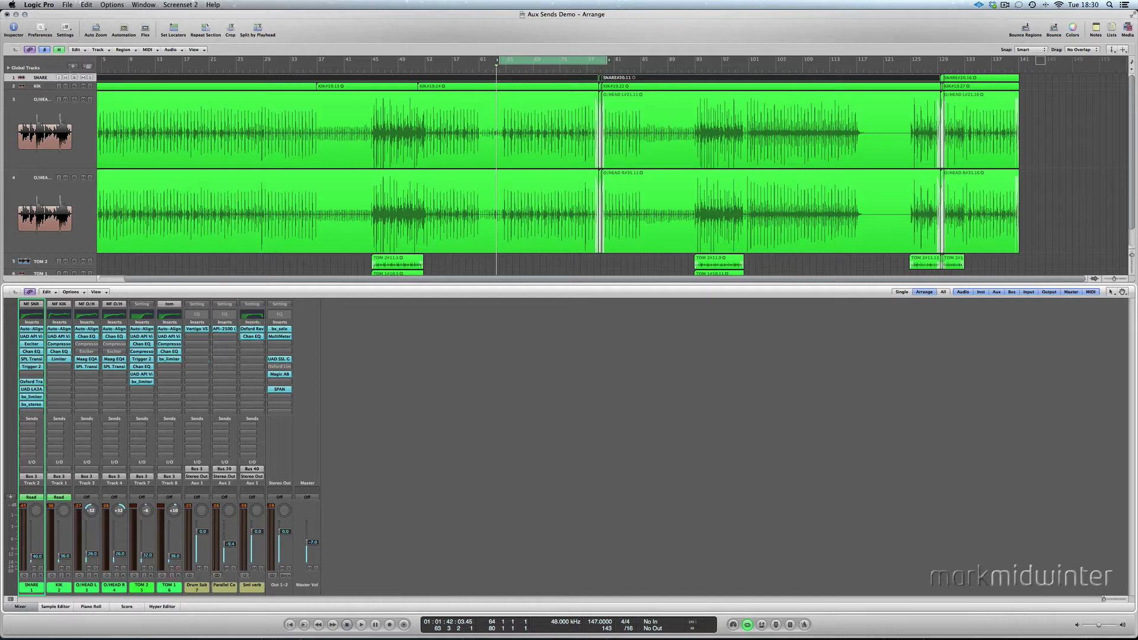
# Select the six drum channels from SNARE to TOM 1, add a send to Bus 40 (Sml verb) and adjust its level
pyautogui.moveTo(31, 589); pyautogui.dragTo(170, 589)
pyautogui.click(32, 425)
pyautogui.moveTo(36, 433)
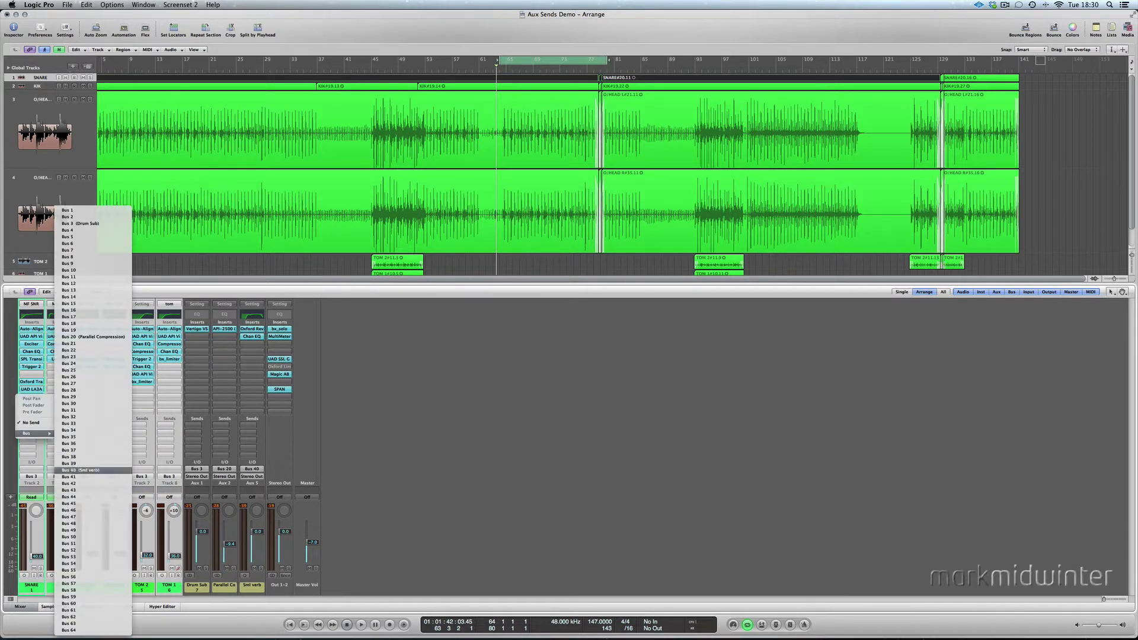
pyautogui.click(80, 470)
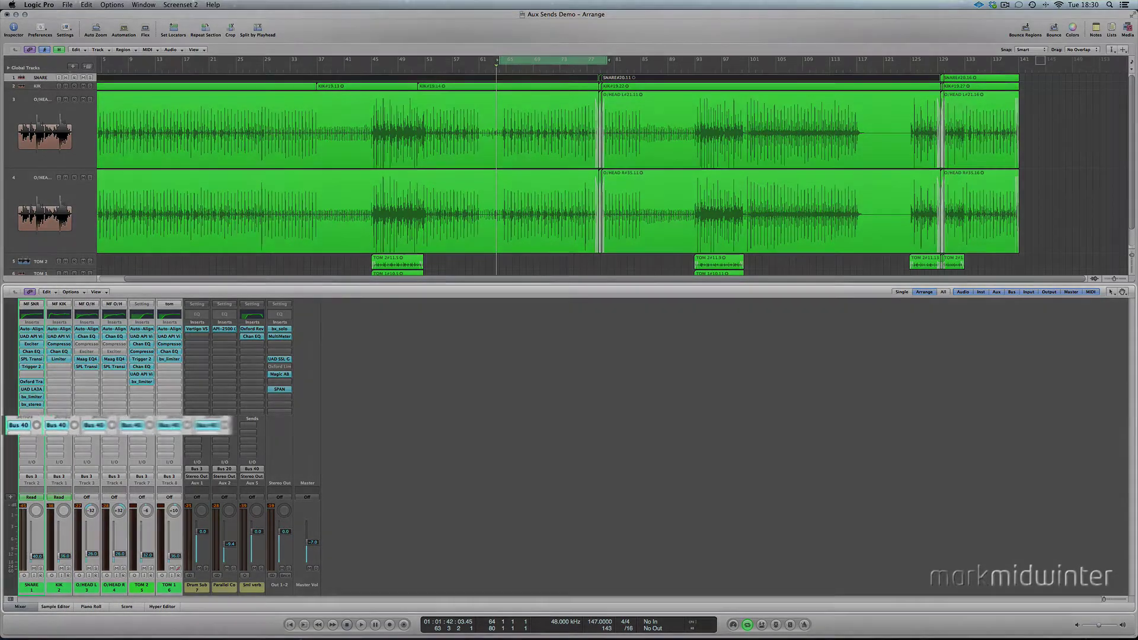
pyautogui.moveTo(40, 426); pyautogui.dragTo(40, 433)
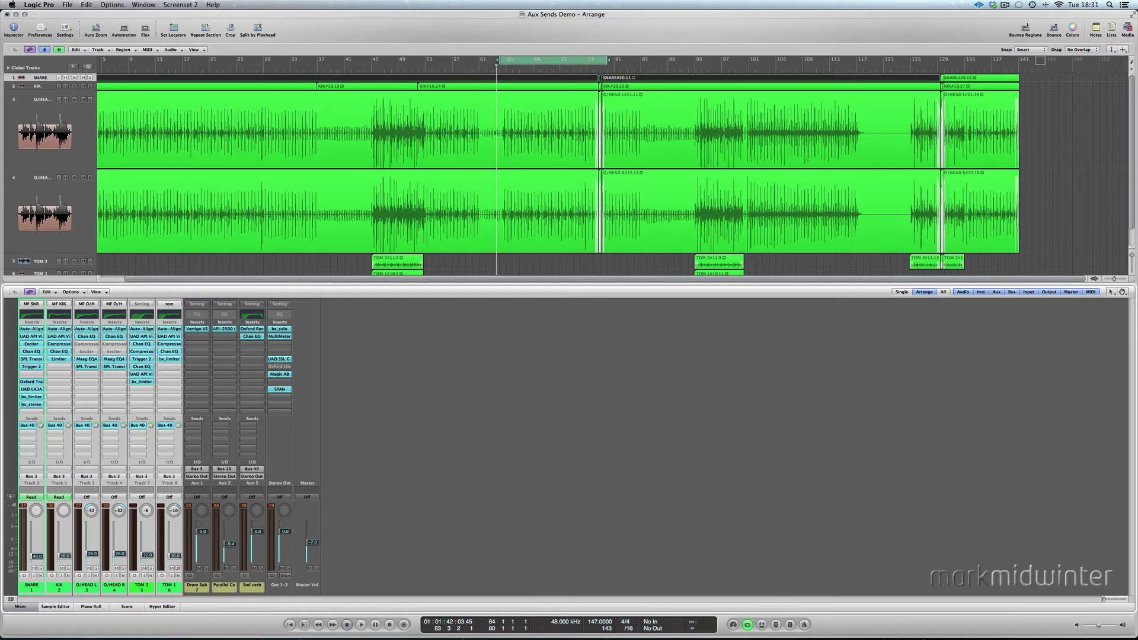
# Pull only the SNARE channel's fader all the way down and inspect the fader mode options of its Bus 40 send
pyautogui.click(31, 585)
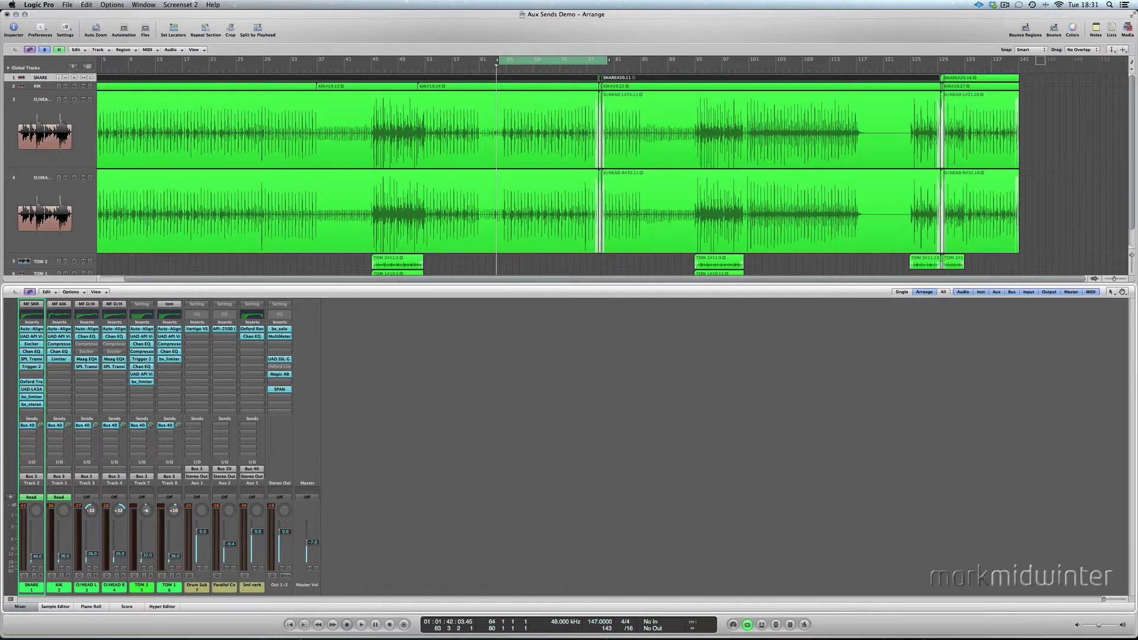
pyautogui.moveTo(31, 585); pyautogui.dragTo(167, 585)
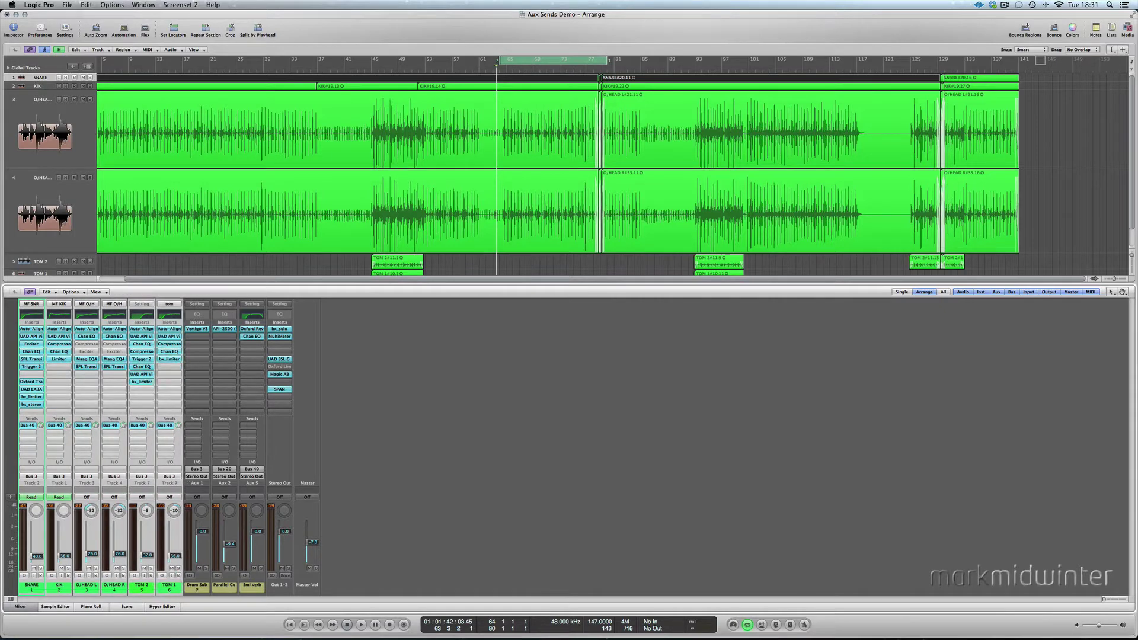
pyautogui.click(31, 585)
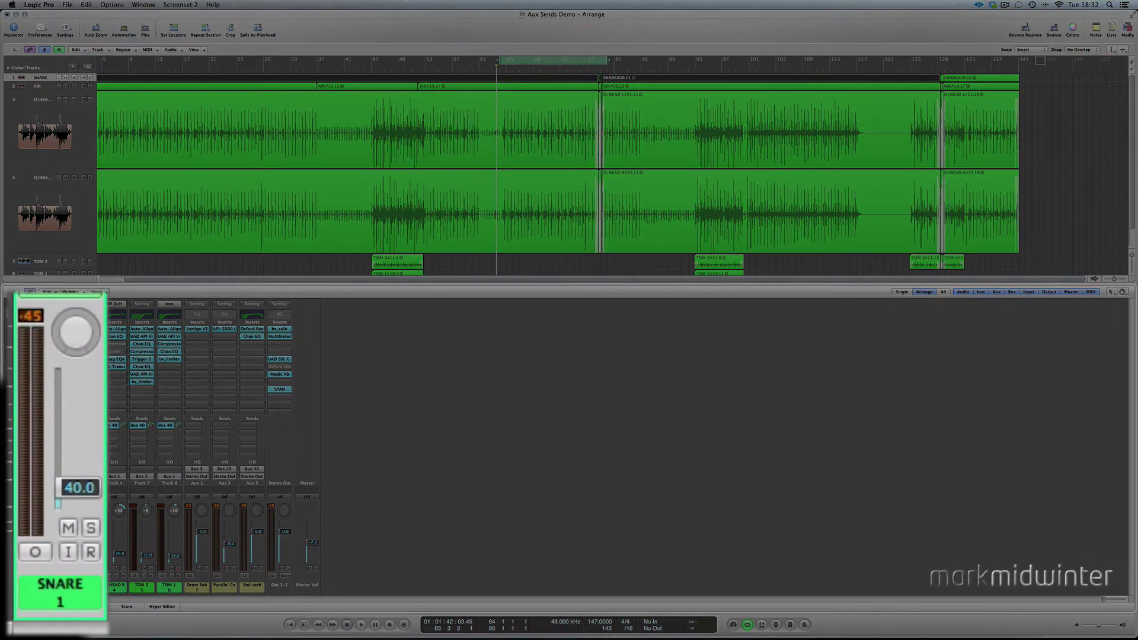
pyautogui.moveTo(57, 502); pyautogui.dragTo(58, 509)
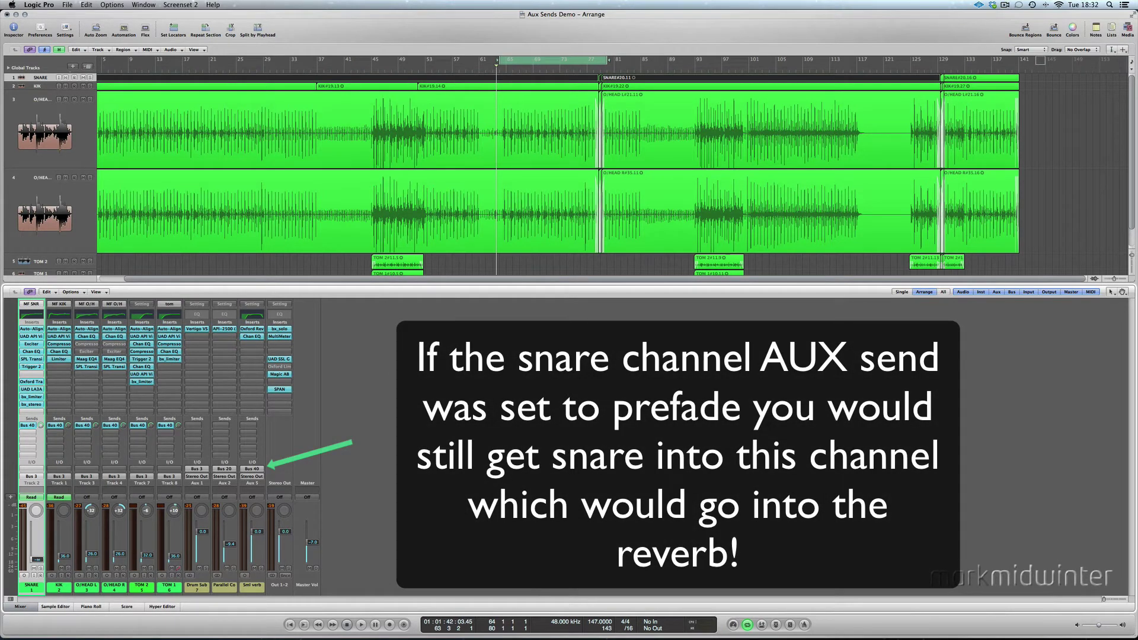
pyautogui.click(27, 424)
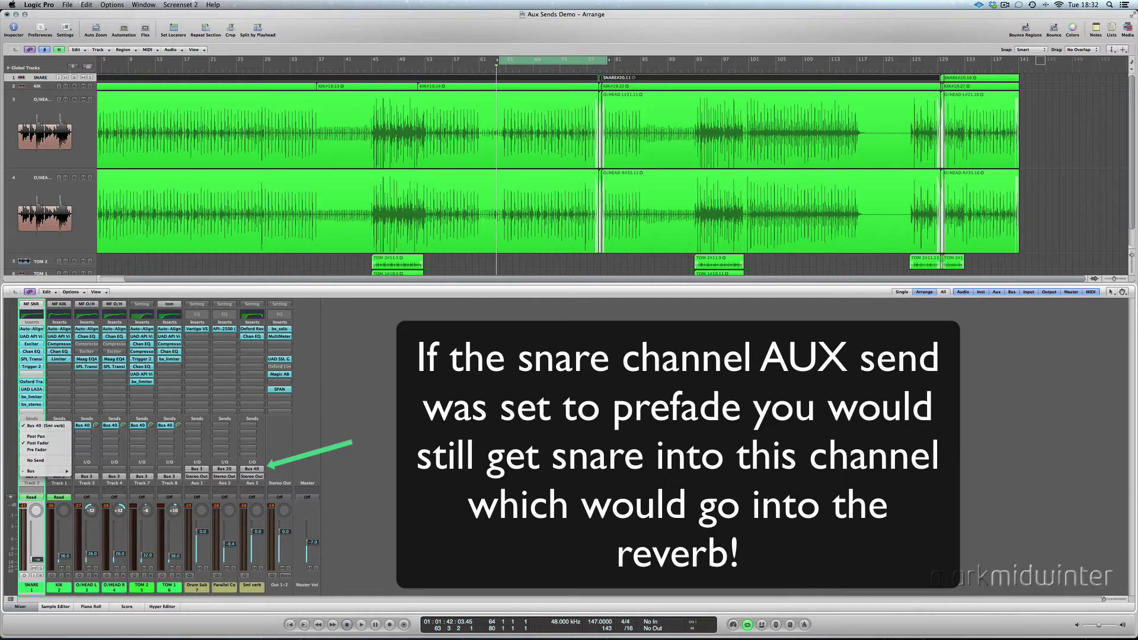
pyautogui.click(27, 425)
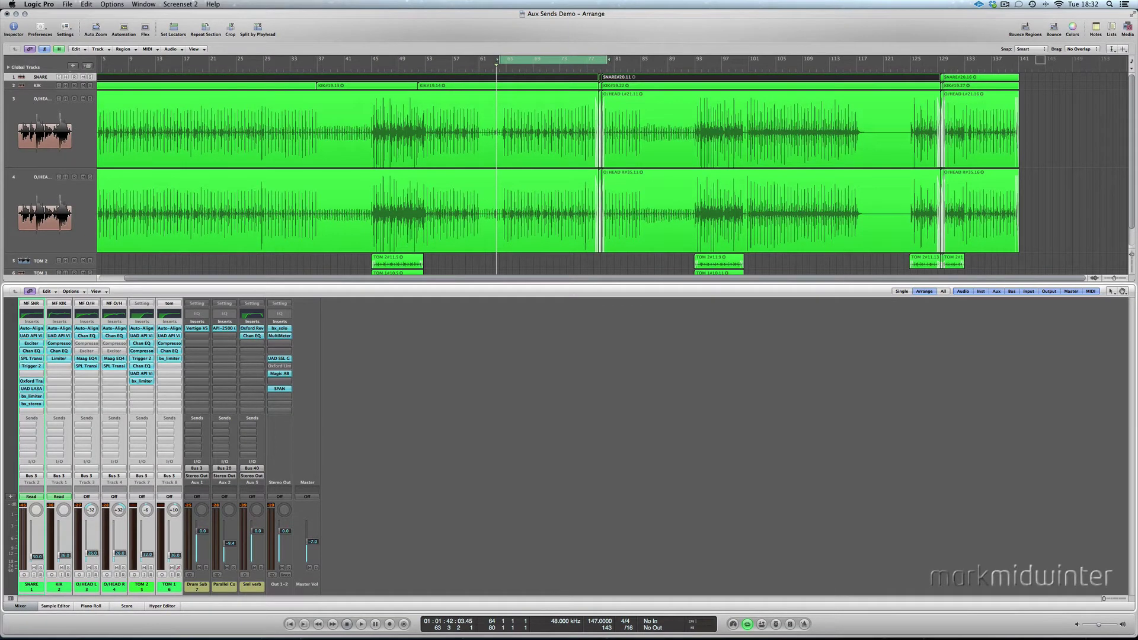
# Add a Bus 40 (Sml verb) send to the six selected drum channels at once and raise the send level
pyautogui.press('space')
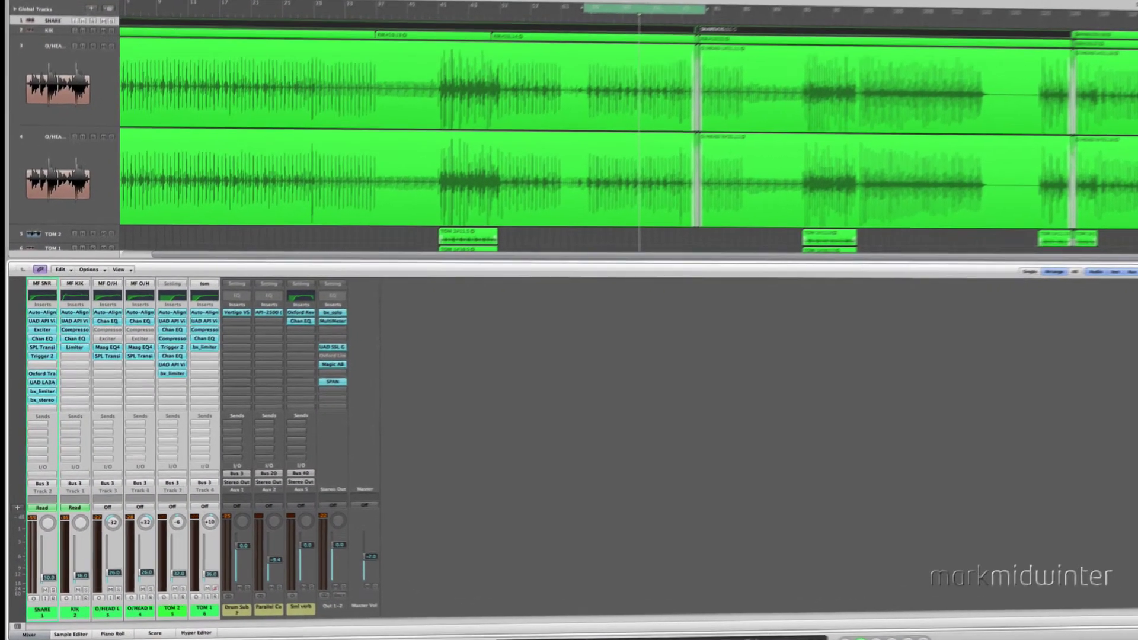
pyautogui.click(28, 424)
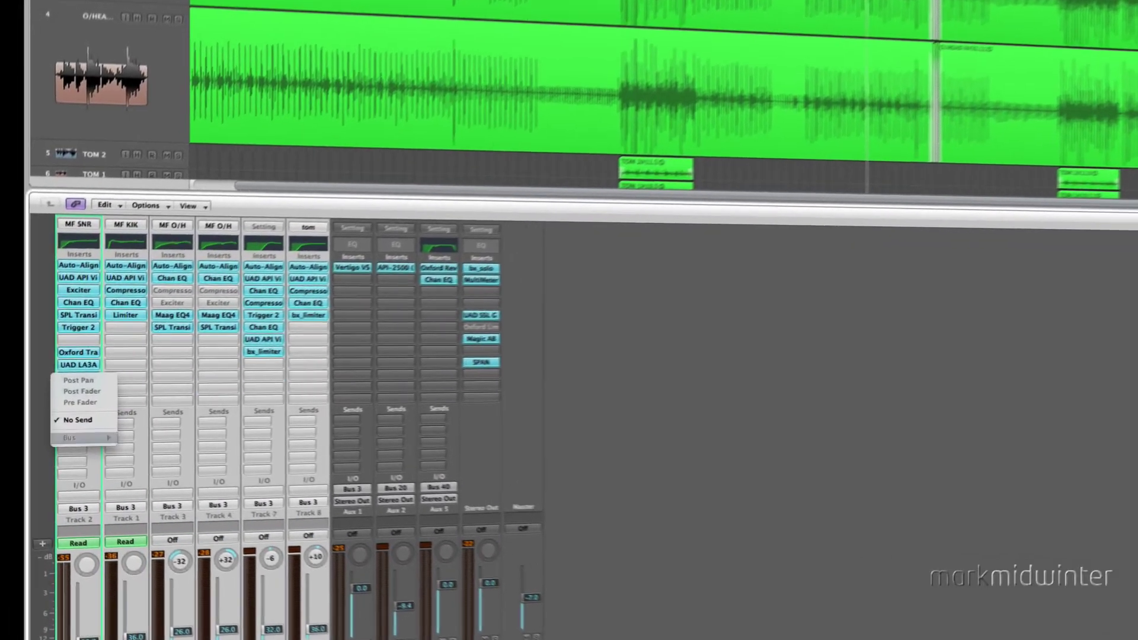
pyautogui.moveTo(68, 437)
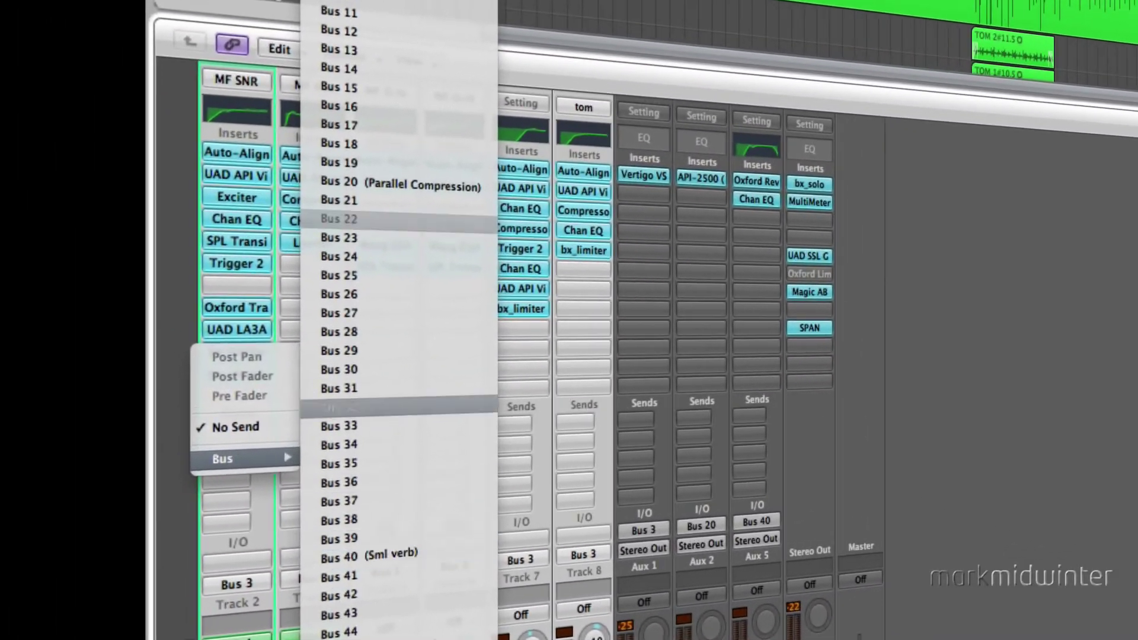
pyautogui.click(355, 555)
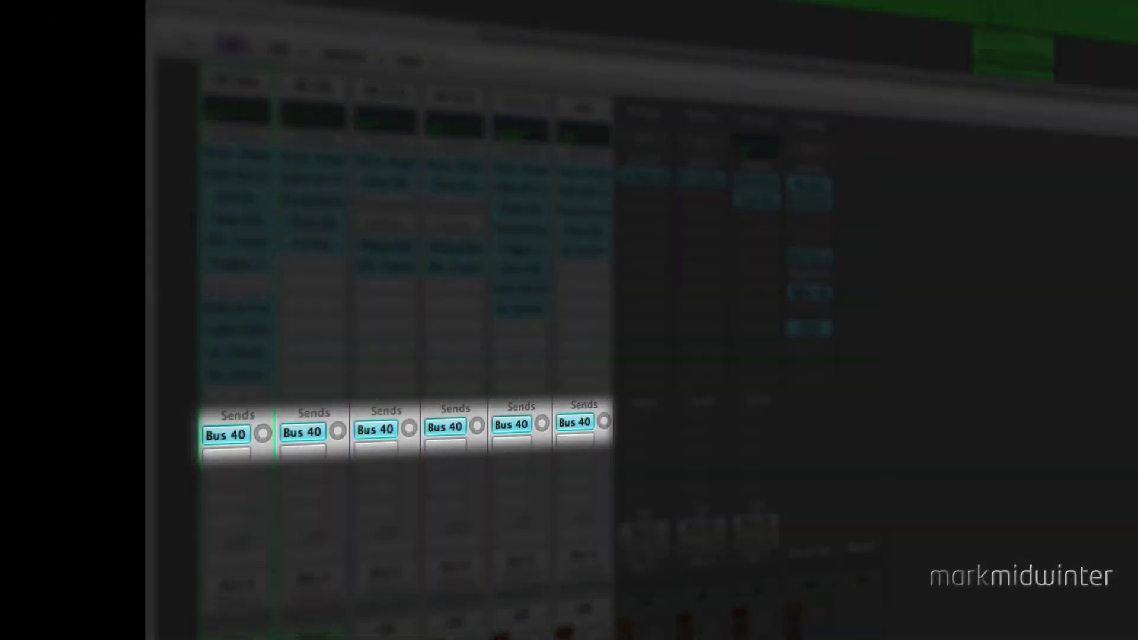
pyautogui.moveTo(263, 433); pyautogui.dragTo(262, 411)
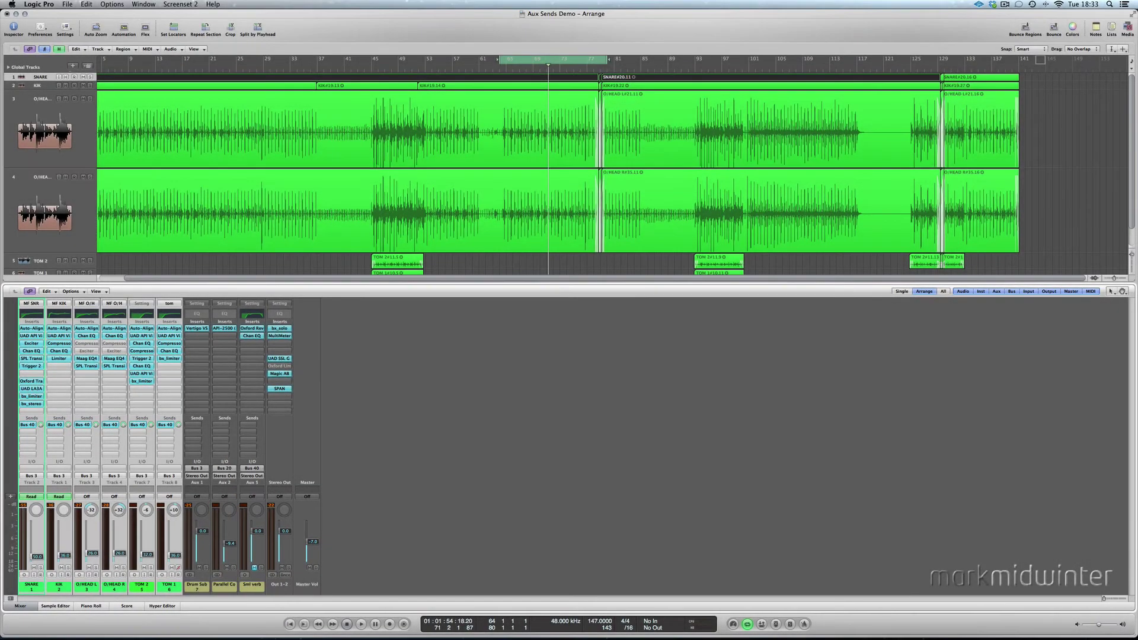
# Play the drums and toggle the Sml verb channel's mute to compare the sound with and without reverb
pyautogui.press('space')
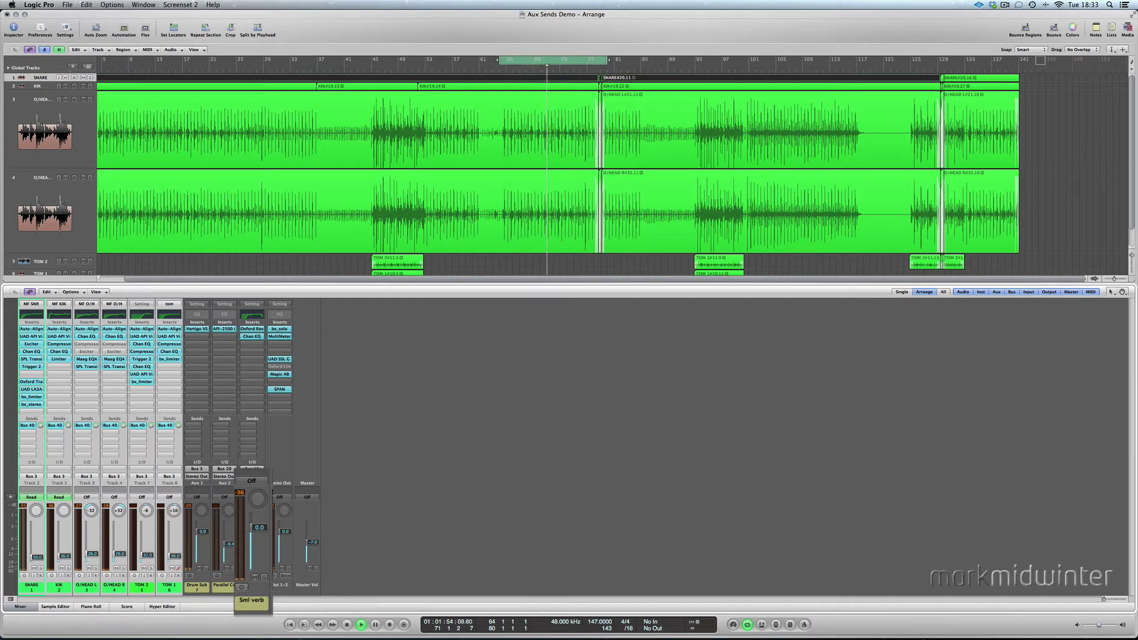
pyautogui.click(254, 577)
pyautogui.press('space')
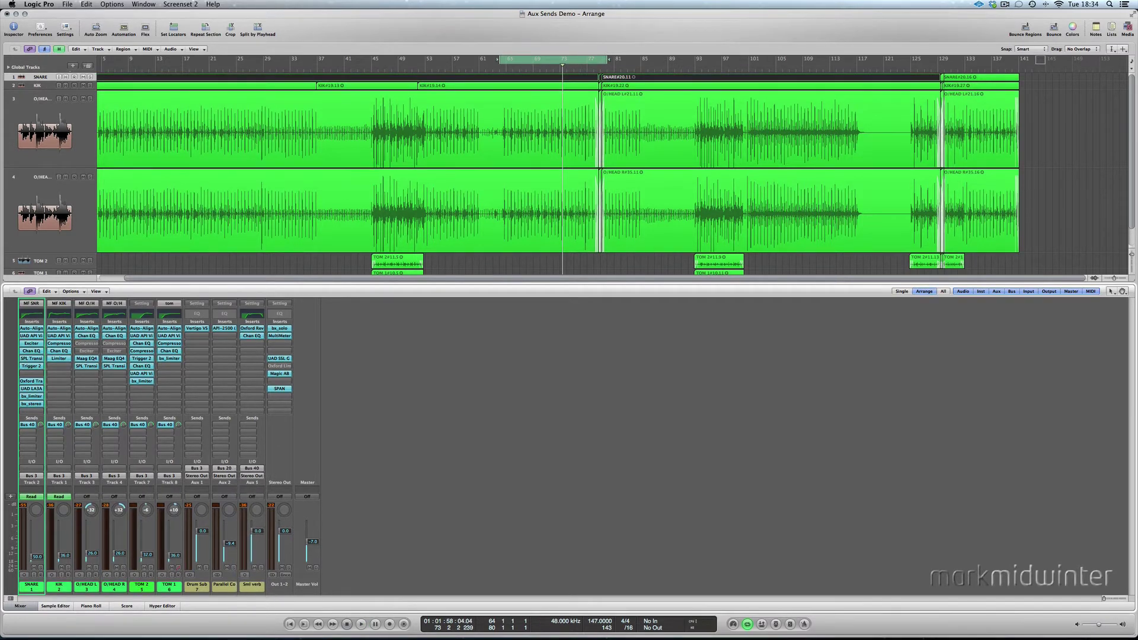
pyautogui.click(27, 424)
pyautogui.moveTo(36, 440)
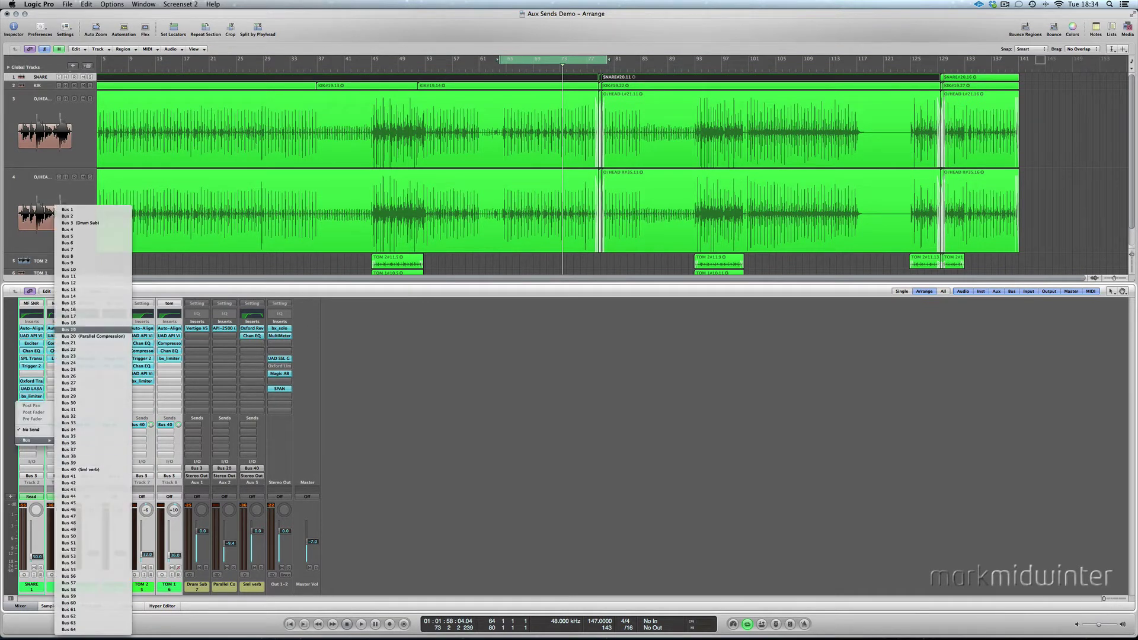
pyautogui.click(80, 469)
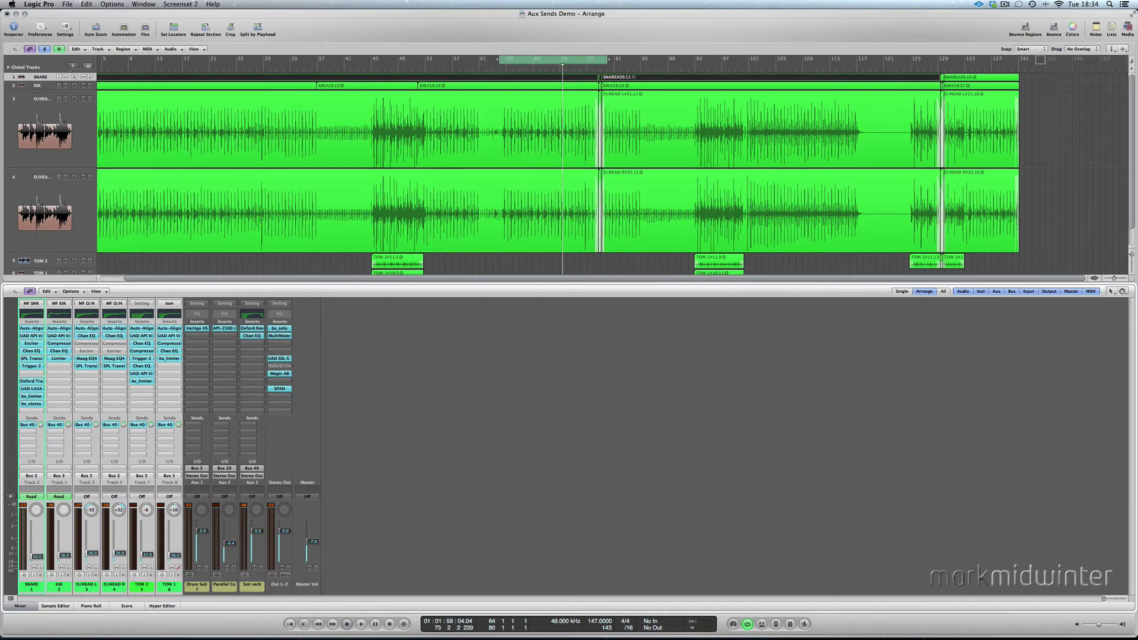
# Add a second send, to Bus 20 (Parallel Compression), on all six drum channels
pyautogui.click(32, 584)
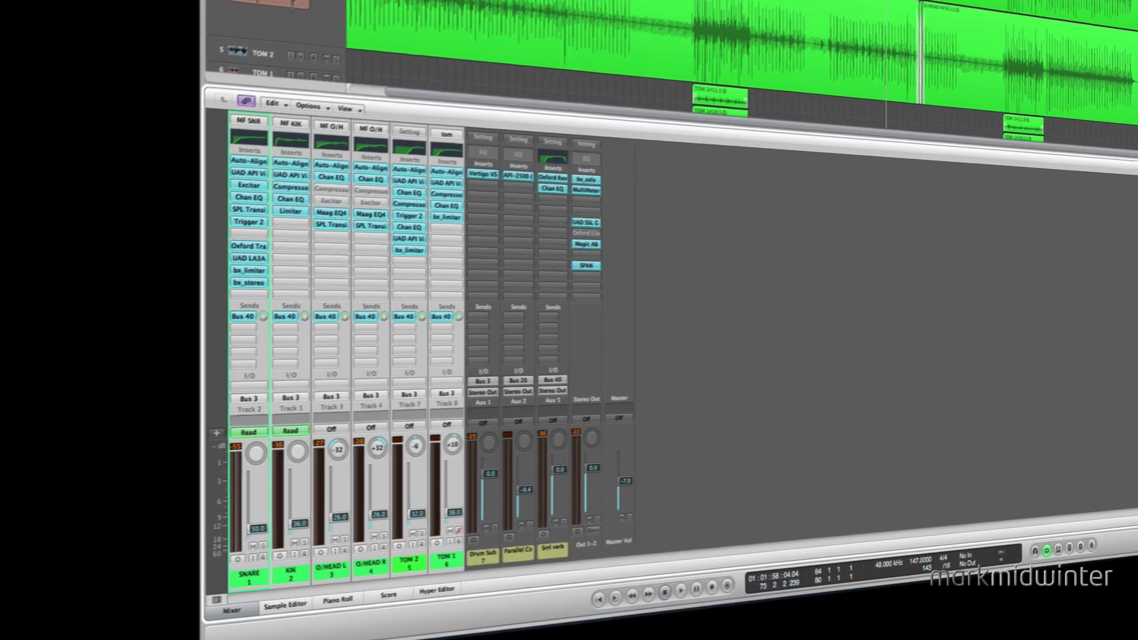
pyautogui.click(94, 386)
pyautogui.moveTo(311, 326)
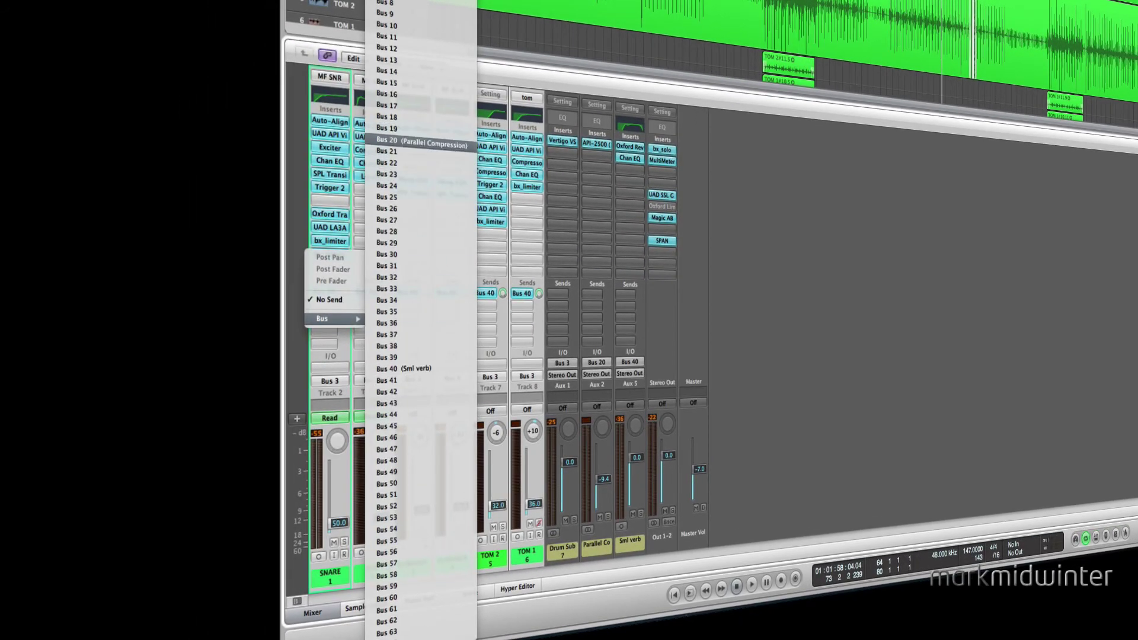
pyautogui.click(389, 140)
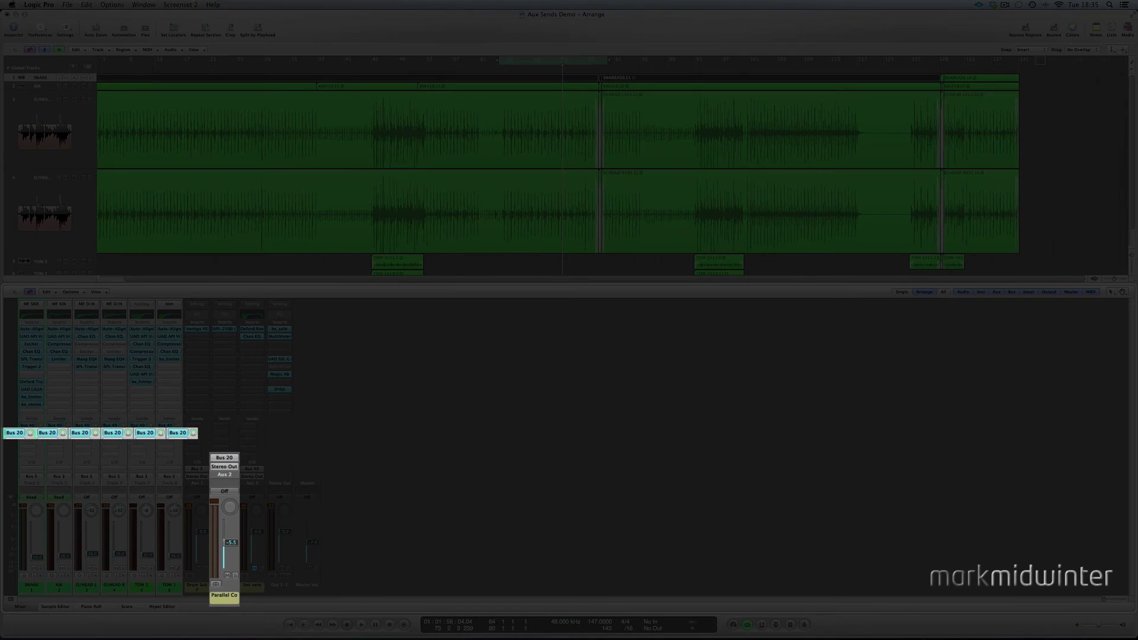
# Try the Parallel Compression channel's fader above zero, then pull it all the way down
pyautogui.moveTo(231, 542)
pyautogui.mouseDown()
pyautogui.moveTo(230, 560)
pyautogui.moveTo(230, 530)
pyautogui.mouseUp()
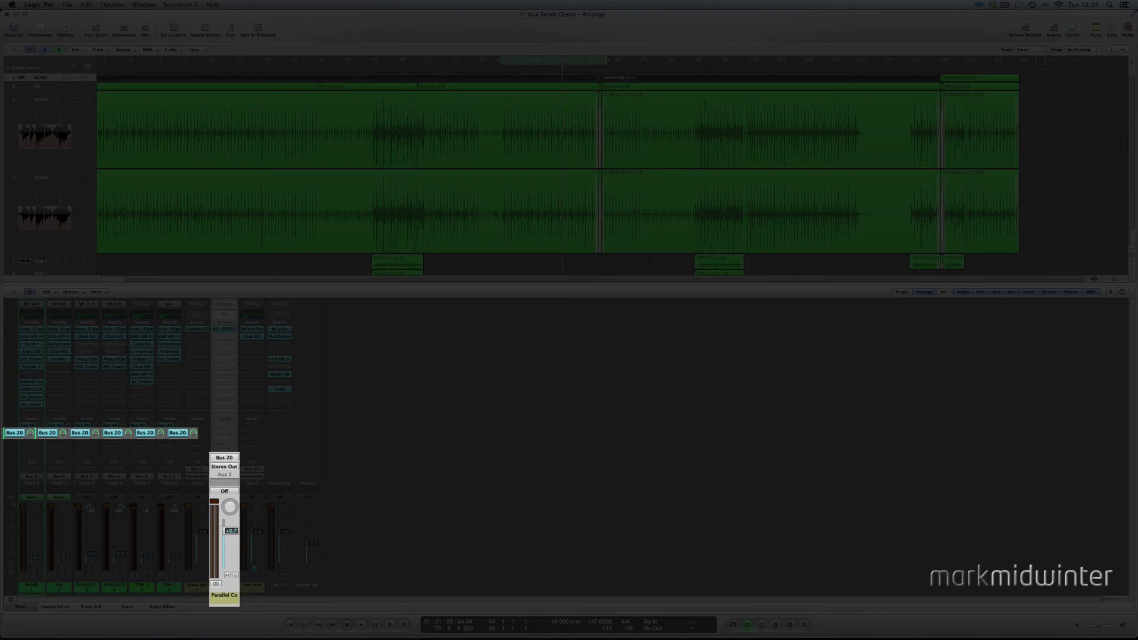
pyautogui.moveTo(230, 530)
pyautogui.mouseDown()
pyautogui.moveTo(230, 559)
pyautogui.moveTo(231, 541)
pyautogui.mouseUp()
pyautogui.moveTo(231, 541); pyautogui.dragTo(230, 564)
# Play the drums while blending in the Parallel Compression channel and lowering the Sml verb channel's fader
pyautogui.press('space')
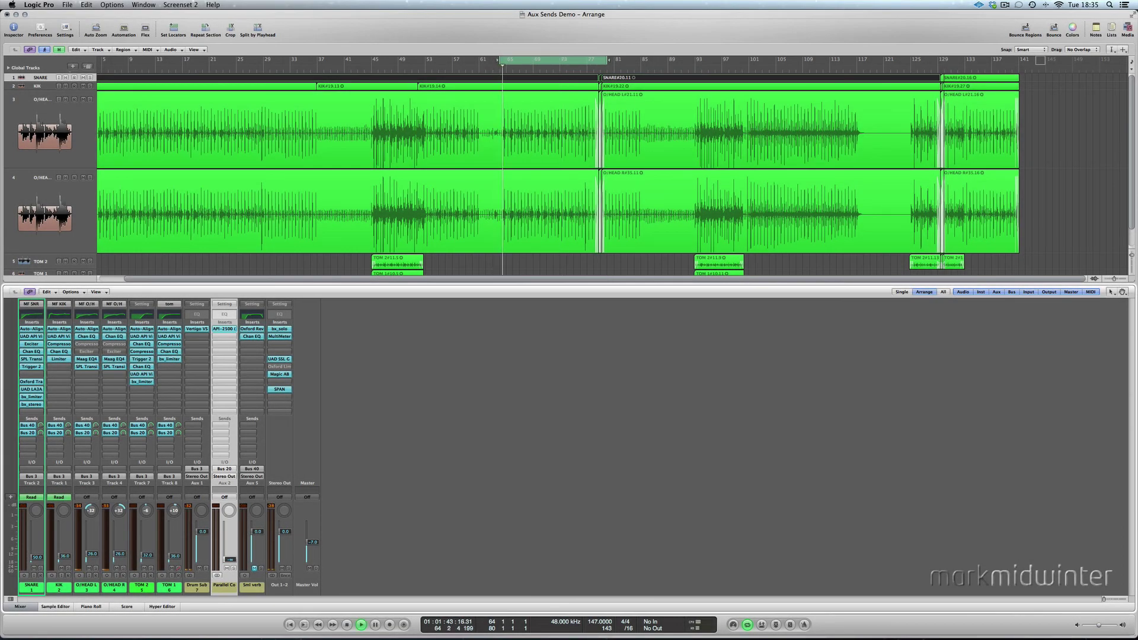
pyautogui.moveTo(230, 559); pyautogui.dragTo(229, 529)
pyautogui.moveTo(256, 531); pyautogui.dragTo(256, 539)
pyautogui.moveTo(224, 529); pyautogui.dragTo(257, 542)
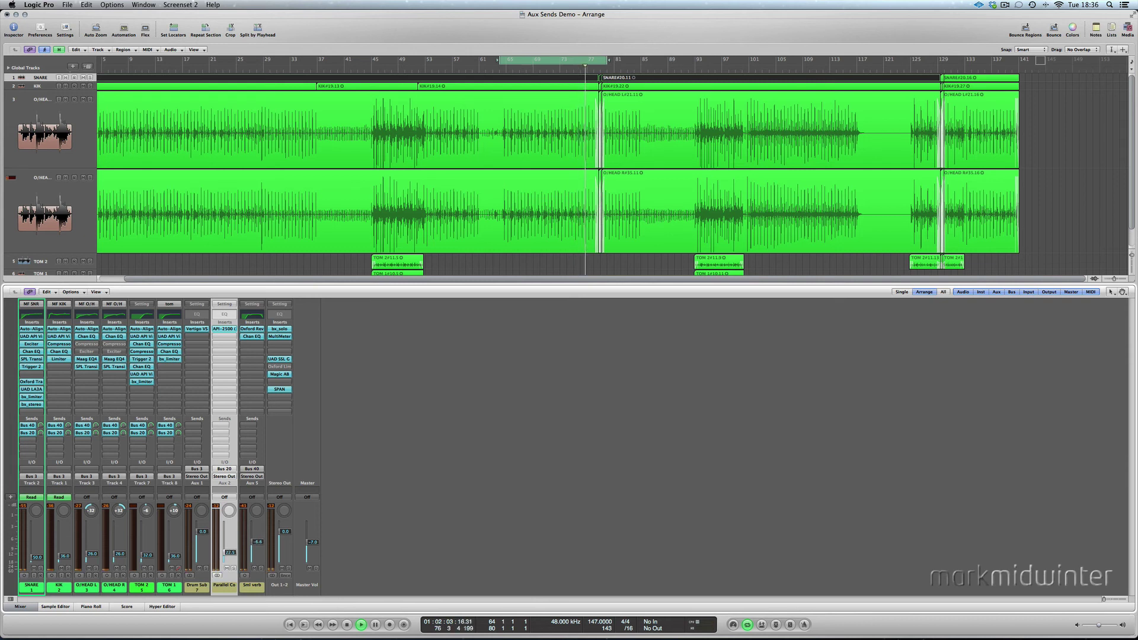